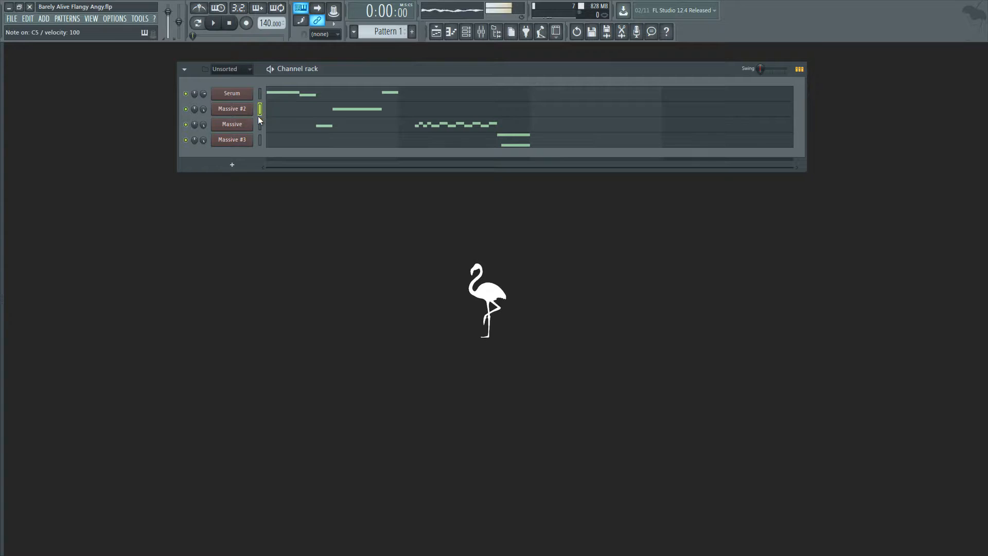
Audition notes on the rack's synth channels and open the Massive #2 instrument
{"action": "key", "text": "x"}
{"action": "left_click", "coordinate": [261, 124]}
{"action": "key", "text": "t"}
{"action": "key", "text": "r"}
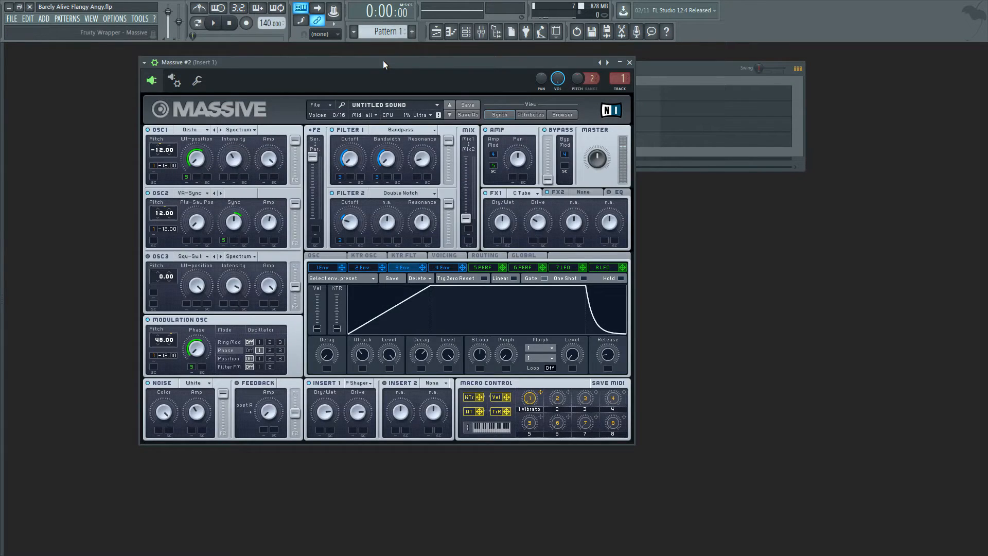
{"action": "left_click_drag", "start_coordinate": [383, 64], "coordinate": [421, 174]}
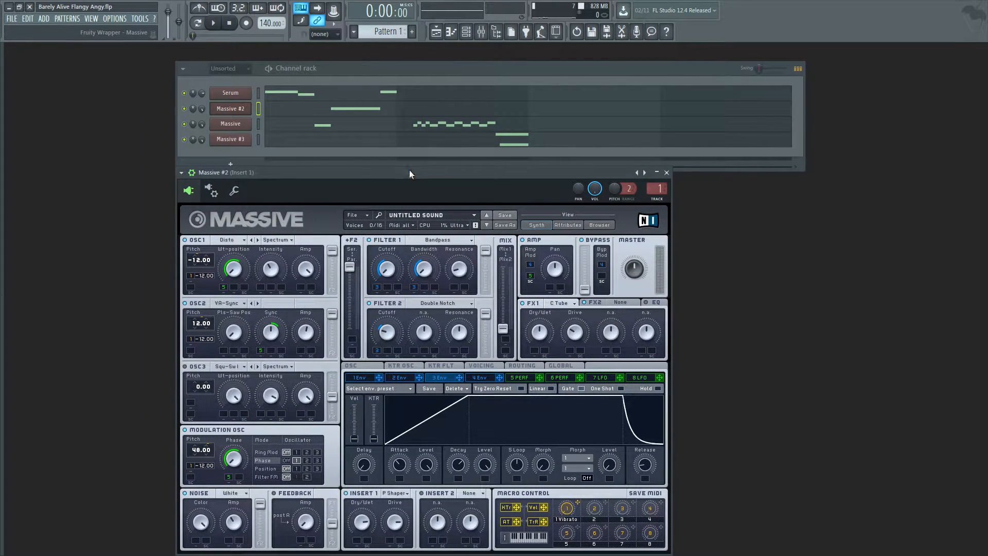
{"action": "left_click", "coordinate": [248, 125]}
{"action": "left_click_drag", "start_coordinate": [343, 104], "coordinate": [342, 90]}
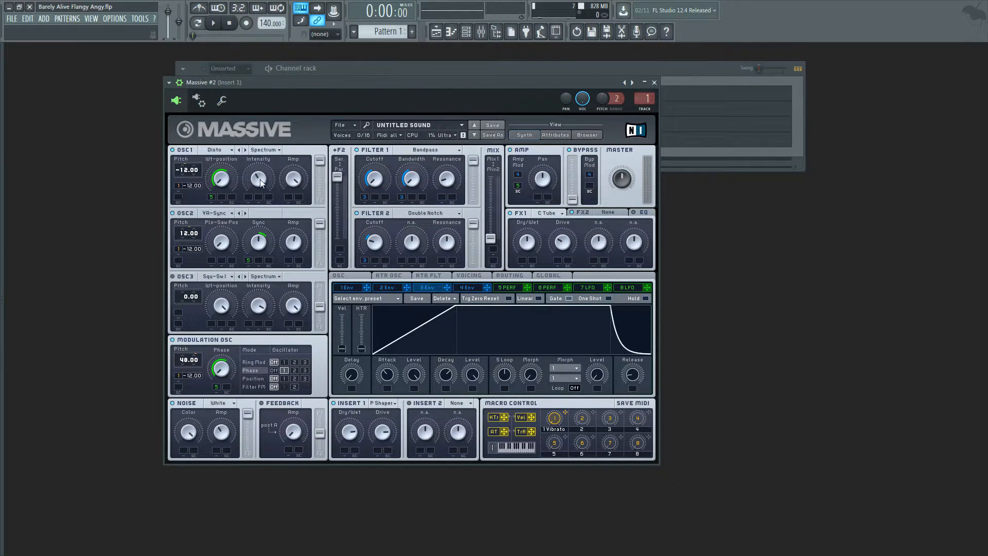
Review Massive #2's oscillator, modulation oscillator, noise, Insert 1 and Filter 1 settings
{"action": "left_click_drag", "start_coordinate": [260, 180], "coordinate": [262, 198]}
{"action": "left_click_drag", "start_coordinate": [296, 241], "coordinate": [296, 291]}
{"action": "left_click_drag", "start_coordinate": [312, 84], "coordinate": [310, 65]}
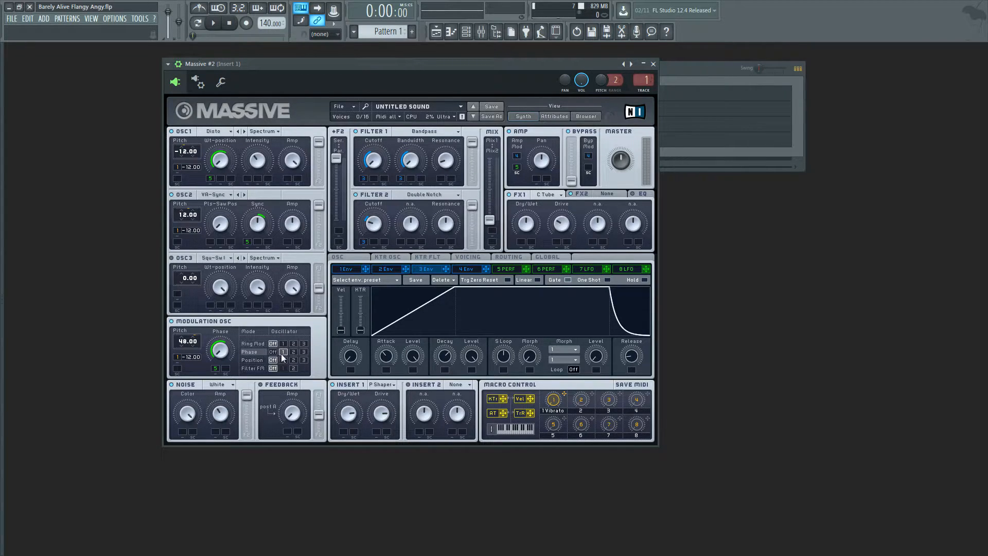
{"action": "left_click_drag", "start_coordinate": [219, 353], "coordinate": [224, 355]}
{"action": "left_click", "coordinate": [188, 413]}
{"action": "left_click_drag", "start_coordinate": [224, 418], "coordinate": [224, 418]}
{"action": "left_click", "coordinate": [345, 416]}
{"action": "left_click_drag", "start_coordinate": [449, 164], "coordinate": [447, 165]}
Load the curve into step 14 of the 5 Perf performer in Massive #2
{"action": "left_click", "coordinate": [506, 269]}
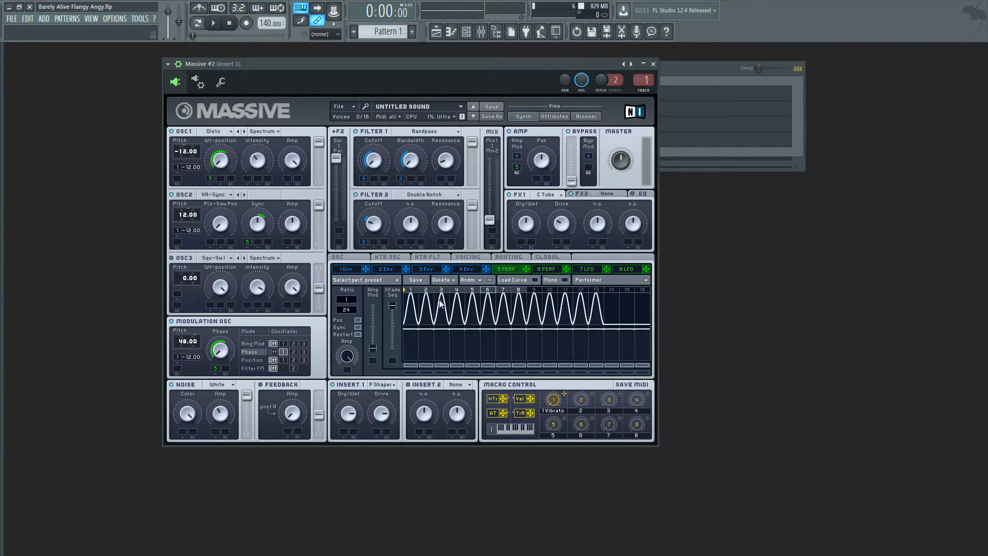
{"action": "left_click", "coordinate": [524, 281]}
{"action": "left_click", "coordinate": [611, 310]}
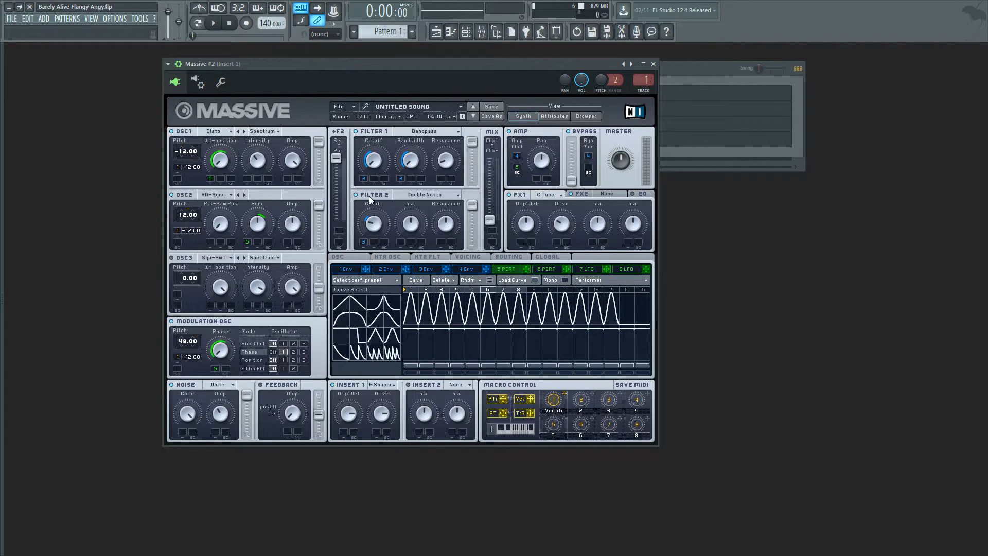
Check the OSC1 Wt-position modulation and look through the voicing, filter keytracking, oscillator keytracking and oscillator pages
{"action": "left_click_drag", "start_coordinate": [210, 180], "coordinate": [211, 179]}
{"action": "left_click", "coordinate": [467, 257]}
{"action": "left_click", "coordinate": [430, 257]}
{"action": "left_click", "coordinate": [396, 256]}
{"action": "left_click", "coordinate": [352, 258]}
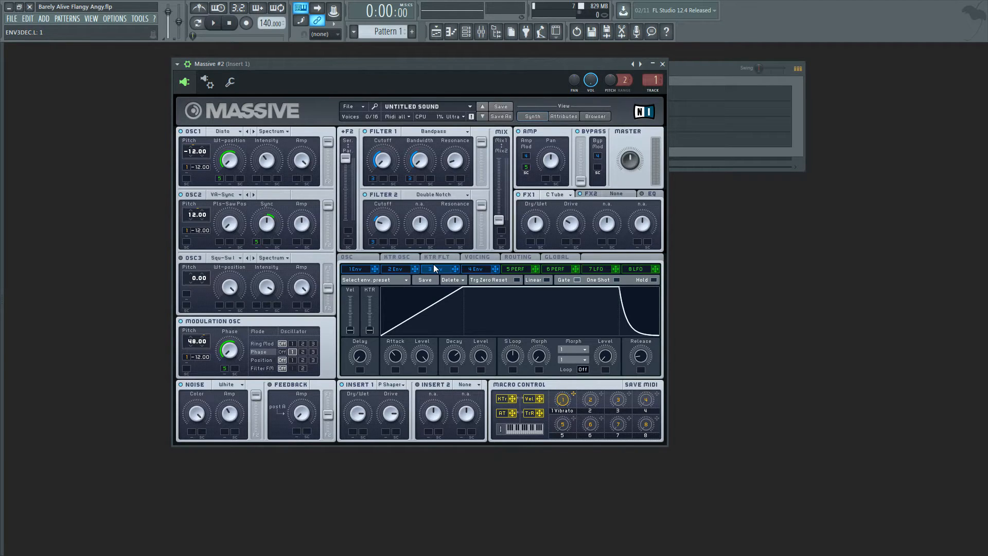
Adjust the attack and decay stages of envelope 3 in Massive #2, with the decay level at maximum
{"action": "mouse_move", "coordinate": [395, 357]}
{"action": "left_mouse_down"}
{"action": "mouse_move", "coordinate": [395, 343]}
{"action": "mouse_move", "coordinate": [441, 366]}
{"action": "mouse_move", "coordinate": [459, 362]}
{"action": "mouse_move", "coordinate": [396, 350]}
{"action": "mouse_move", "coordinate": [393, 372]}
{"action": "mouse_move", "coordinate": [393, 363]}
{"action": "left_mouse_up"}
{"action": "left_click_drag", "start_coordinate": [481, 359], "coordinate": [479, 246]}
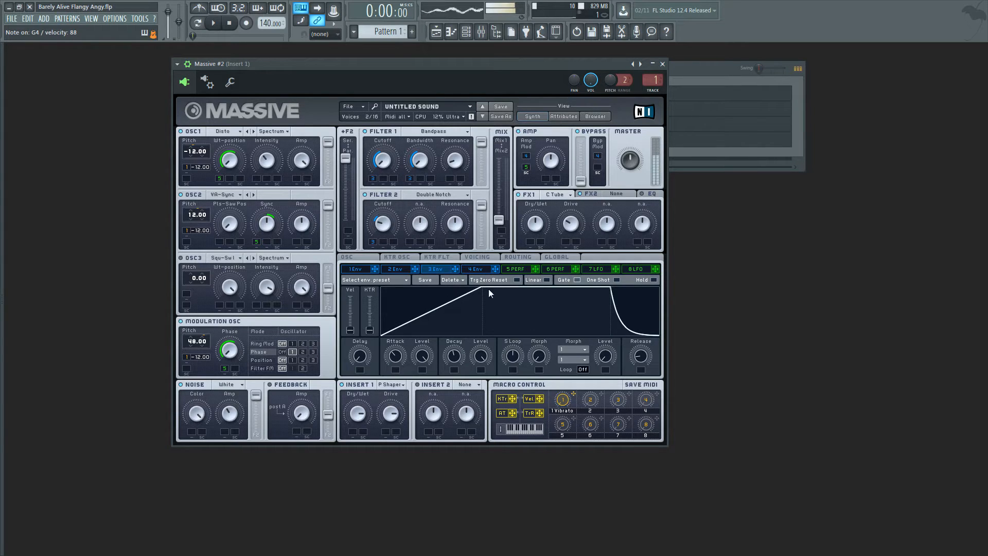
{"action": "left_click_drag", "start_coordinate": [498, 64], "coordinate": [504, 64]}
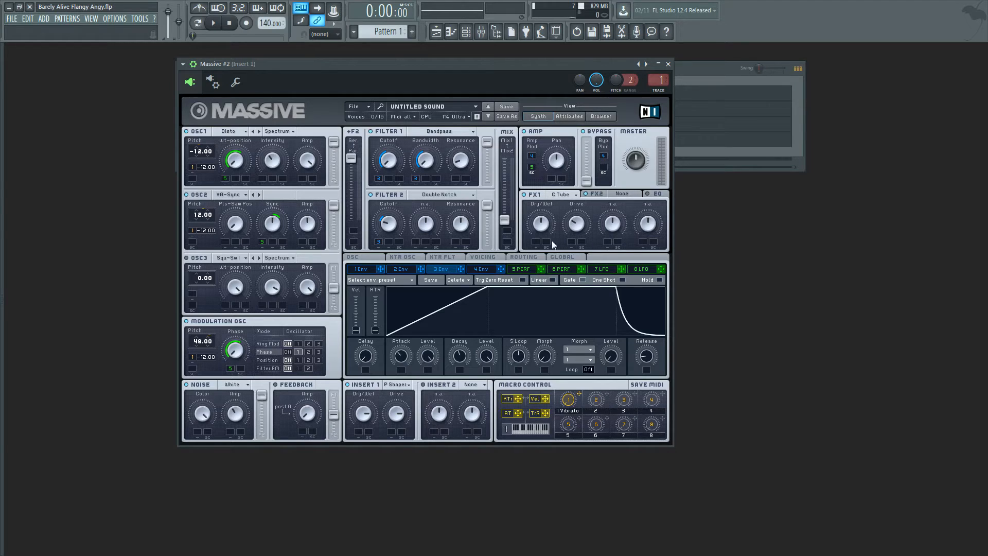
Open the Fruity Flanger from mixer insert 1 and examine its parameters
{"action": "double_click", "coordinate": [653, 79]}
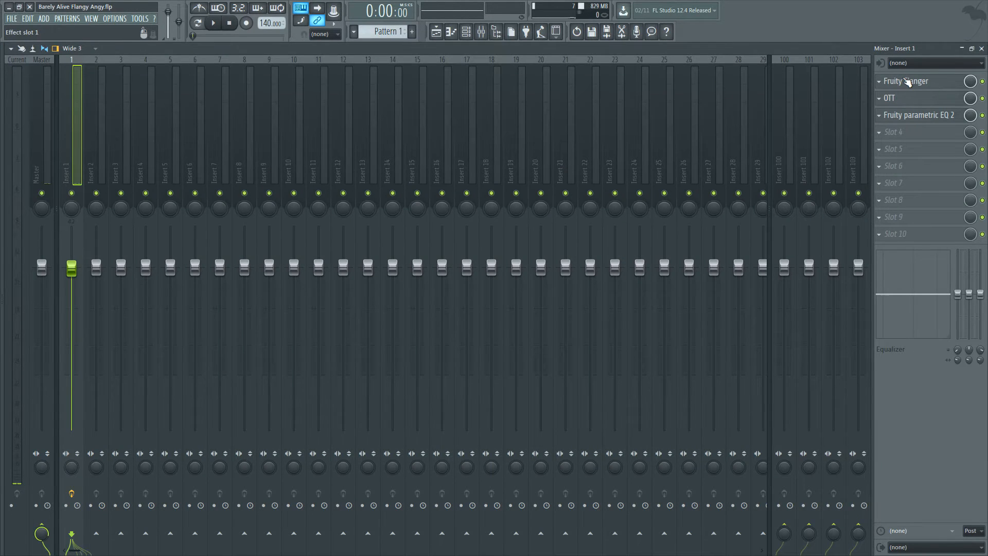
{"action": "left_click", "coordinate": [907, 82]}
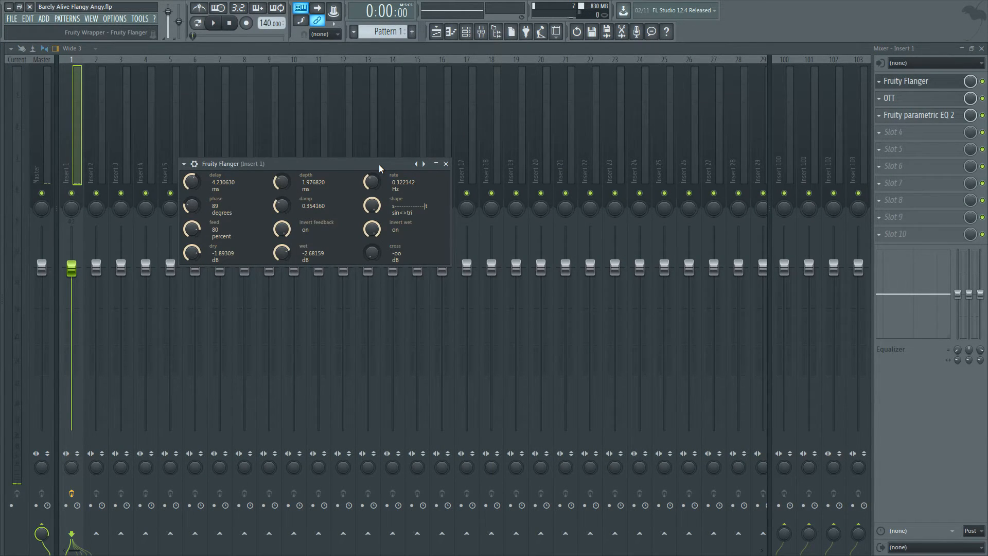
{"action": "left_click_drag", "start_coordinate": [380, 166], "coordinate": [438, 161]}
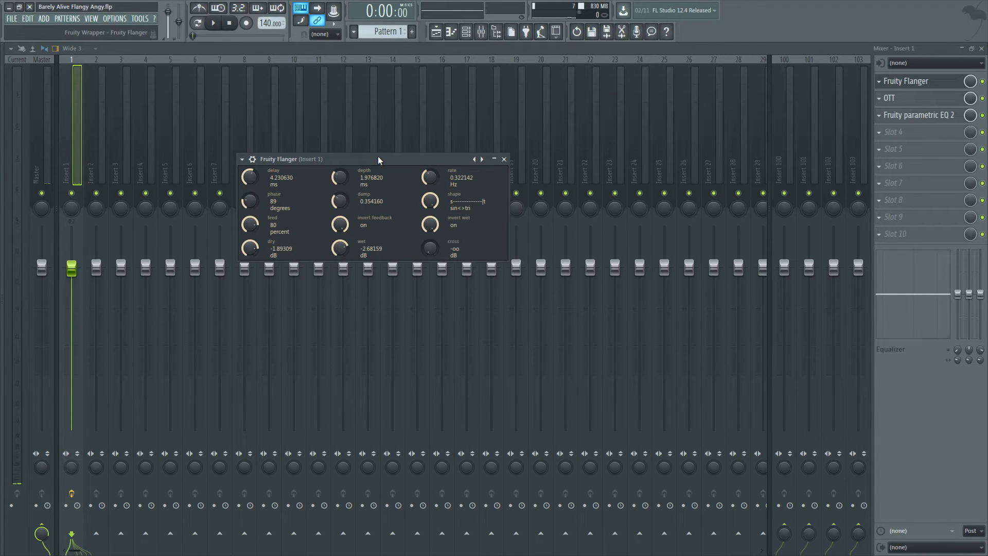
{"action": "left_click_drag", "start_coordinate": [379, 160], "coordinate": [400, 159]}
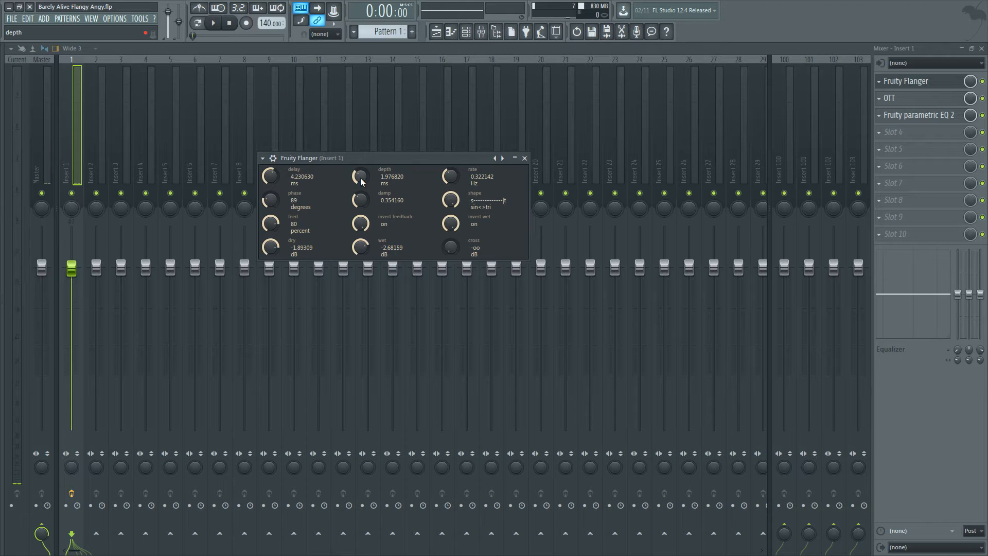
{"action": "left_click_drag", "start_coordinate": [362, 157], "coordinate": [367, 159]}
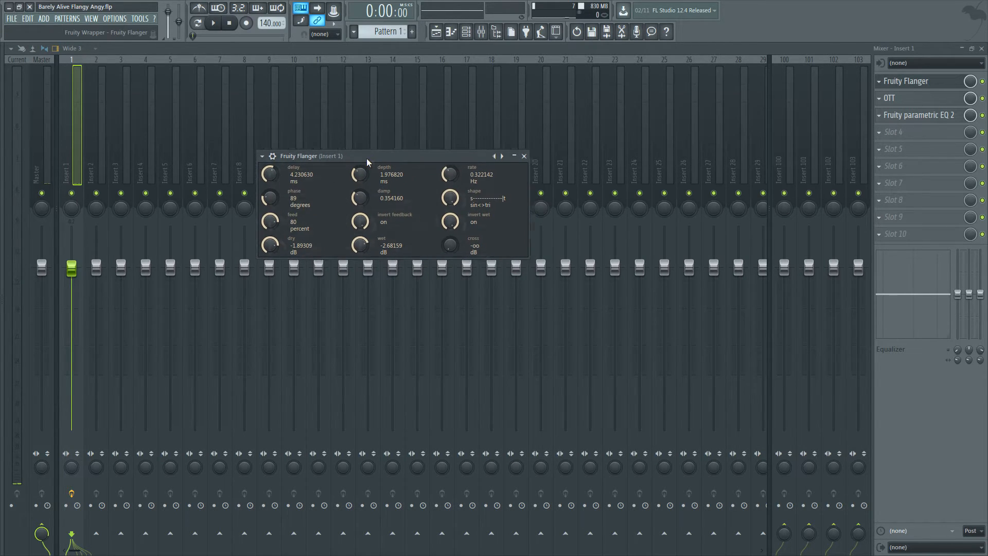
Inspect the Fruity Flanger's wrapper settings and plugin options, and return to its parameter editor
{"action": "left_click", "coordinate": [273, 159]}
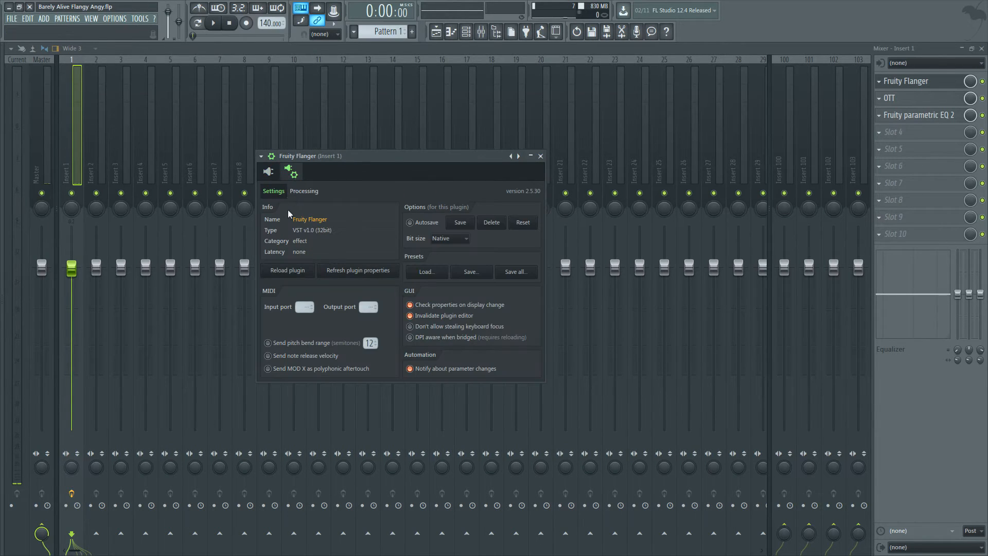
{"action": "left_click", "coordinate": [261, 156]}
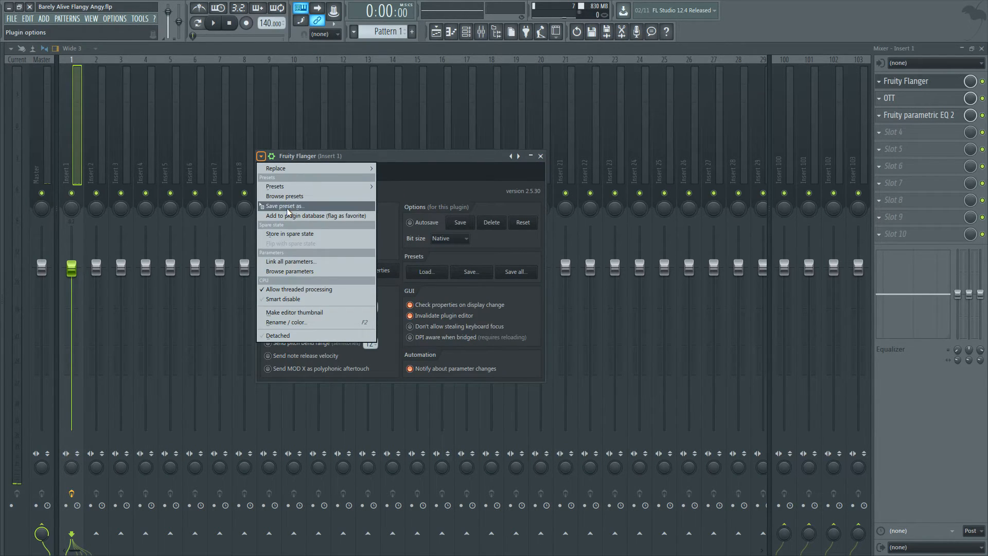
{"action": "left_click", "coordinate": [372, 157]}
{"action": "left_click", "coordinate": [269, 172]}
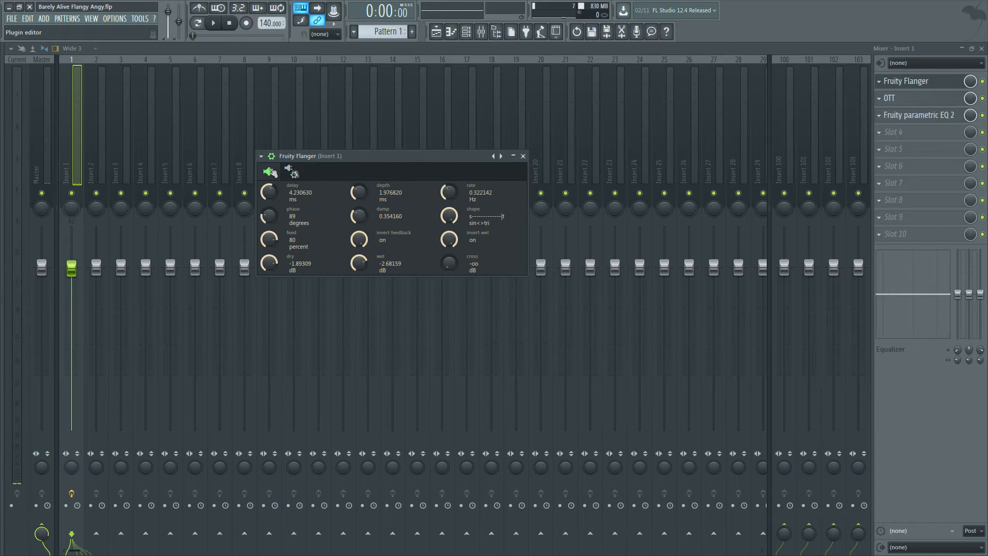
{"action": "left_click_drag", "start_coordinate": [352, 156], "coordinate": [348, 153]}
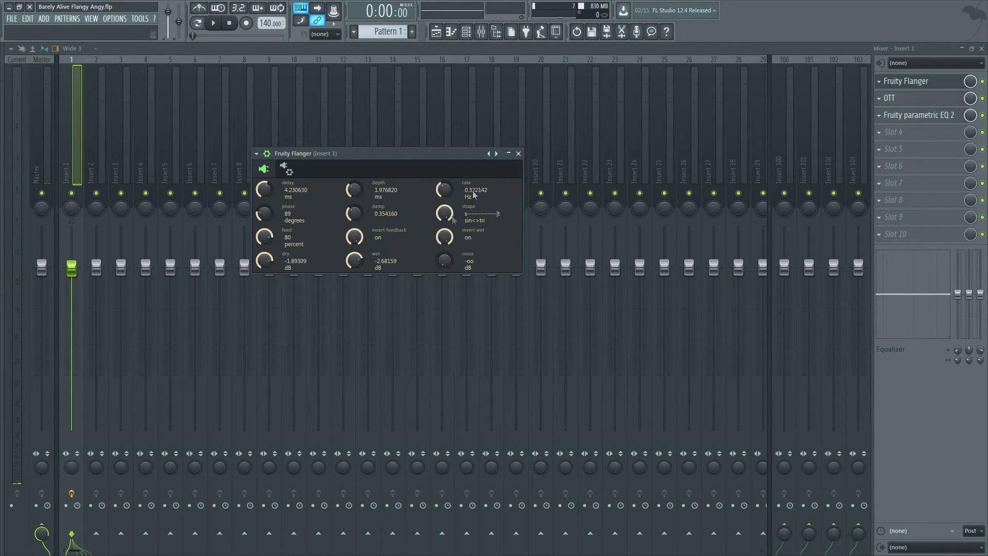
{"action": "left_click_drag", "start_coordinate": [402, 157], "coordinate": [399, 157]}
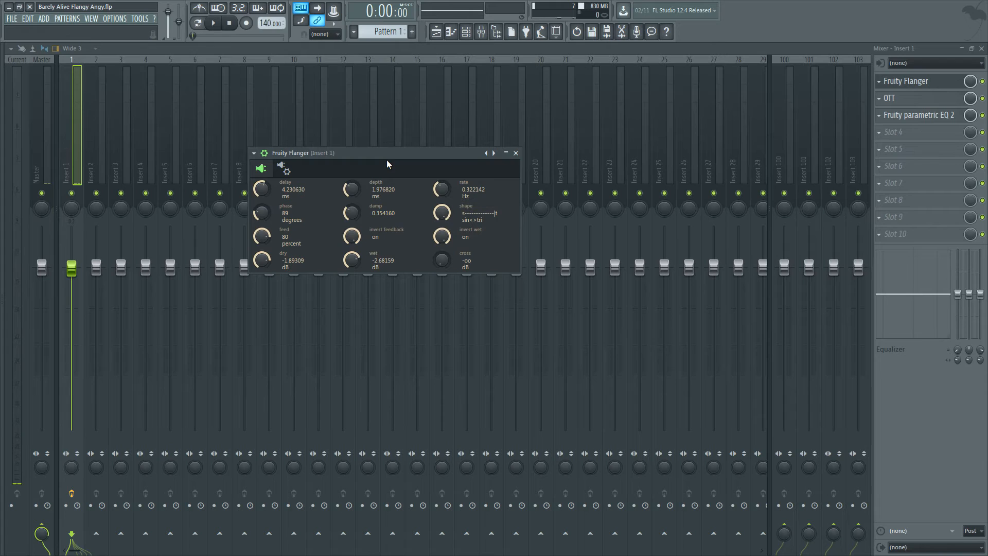
Adjust the depth and phase of the Fruity Flanger on insert 1
{"action": "mouse_move", "coordinate": [352, 189]}
{"action": "left_mouse_down"}
{"action": "mouse_move", "coordinate": [352, 171]}
{"action": "mouse_move", "coordinate": [352, 185]}
{"action": "left_mouse_up"}
{"action": "left_click_drag", "start_coordinate": [359, 189], "coordinate": [359, 167]}
{"action": "left_click_drag", "start_coordinate": [261, 212], "coordinate": [262, 266]}
{"action": "left_click_drag", "start_coordinate": [352, 189], "coordinate": [352, 206]}
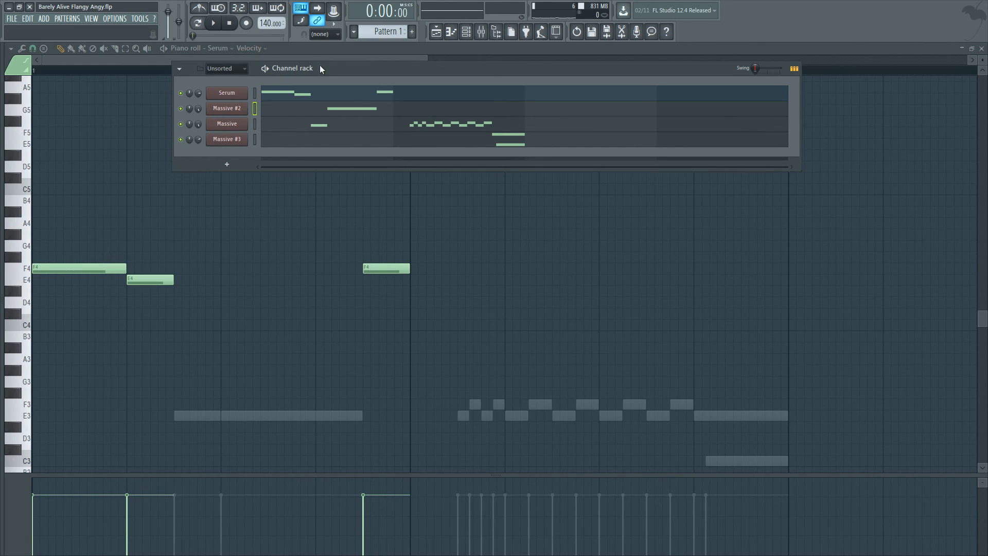
View the Serum channel's piano roll with the channel rack repositioned over it
{"action": "left_click_drag", "start_coordinate": [320, 65], "coordinate": [285, 79]}
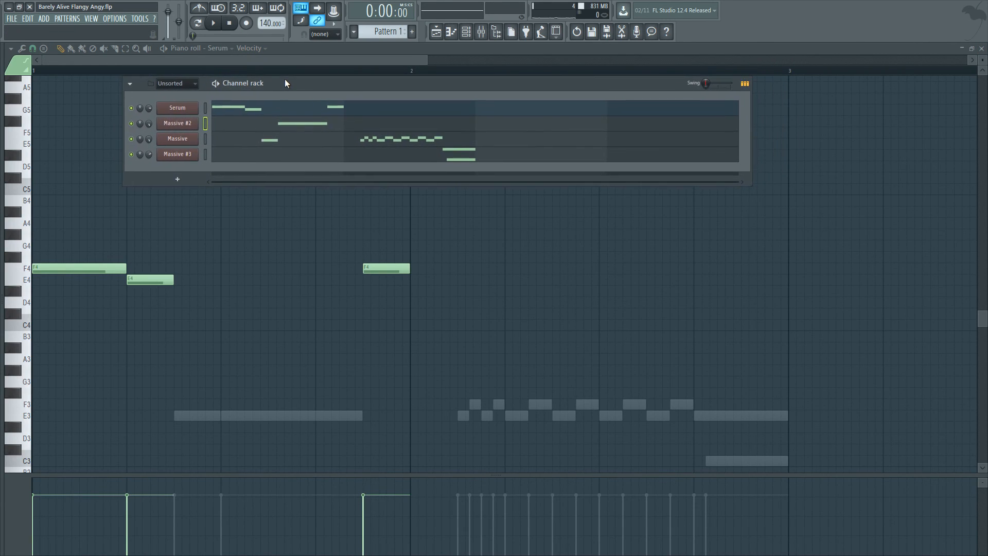